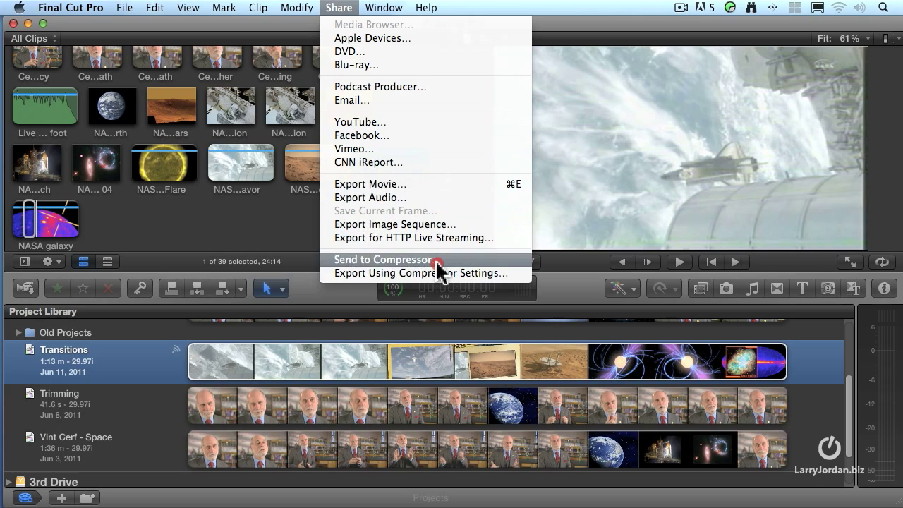
# Share to Apple Devices, compare the iPhone, iPad, Apple TV and Mac & PC presets, and pick Apple TV with details shown.
pyautogui.click(415, 51)
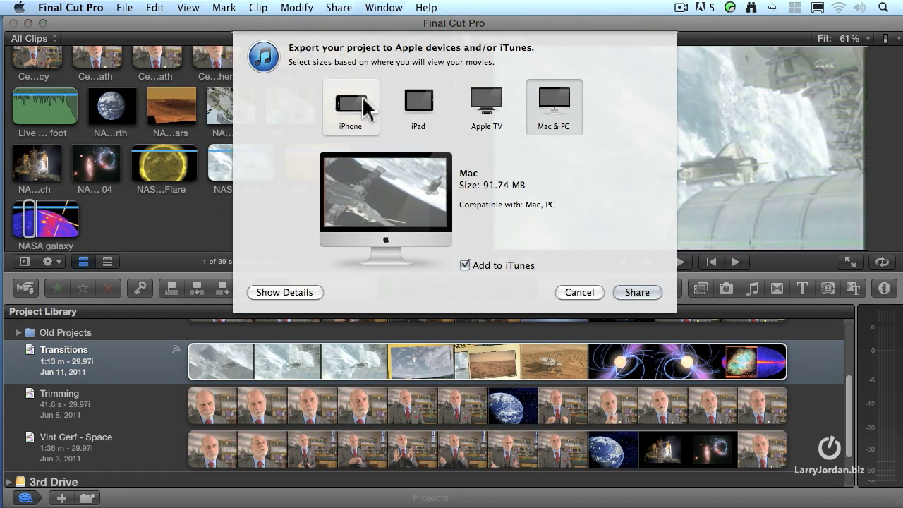
pyautogui.click(362, 103)
pyautogui.click(404, 105)
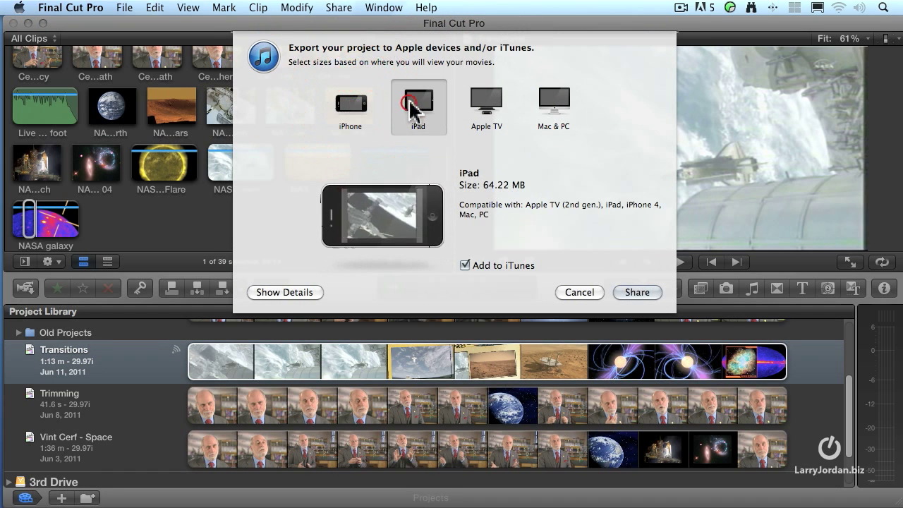
pyautogui.click(486, 105)
pyautogui.click(540, 109)
pyautogui.click(353, 105)
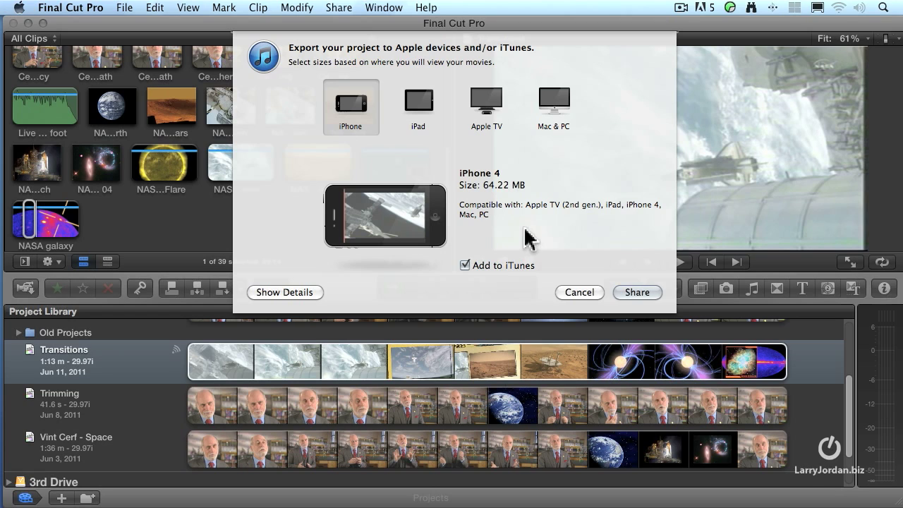
pyautogui.click(415, 103)
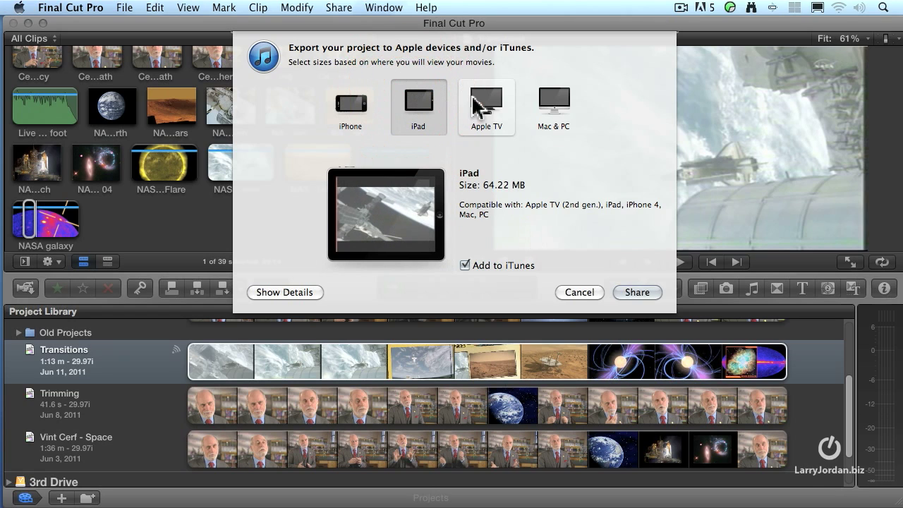
pyautogui.click(472, 90)
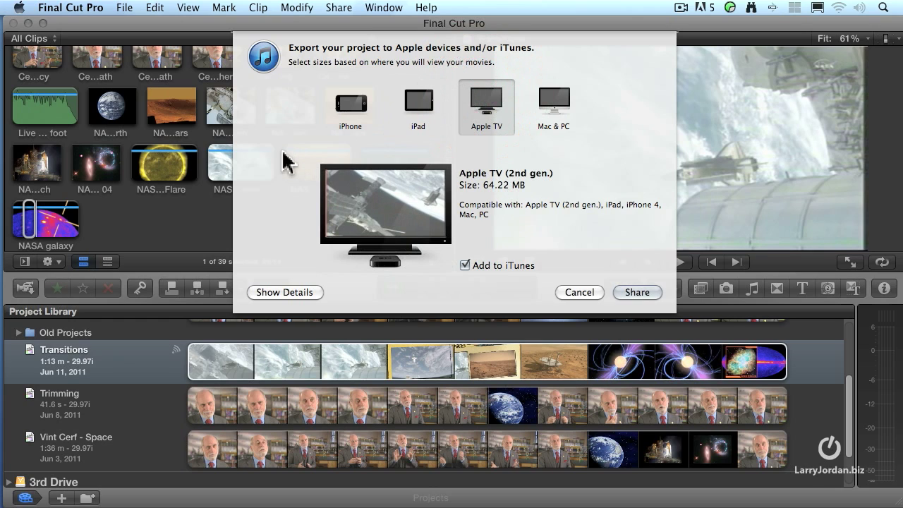
pyautogui.click(310, 293)
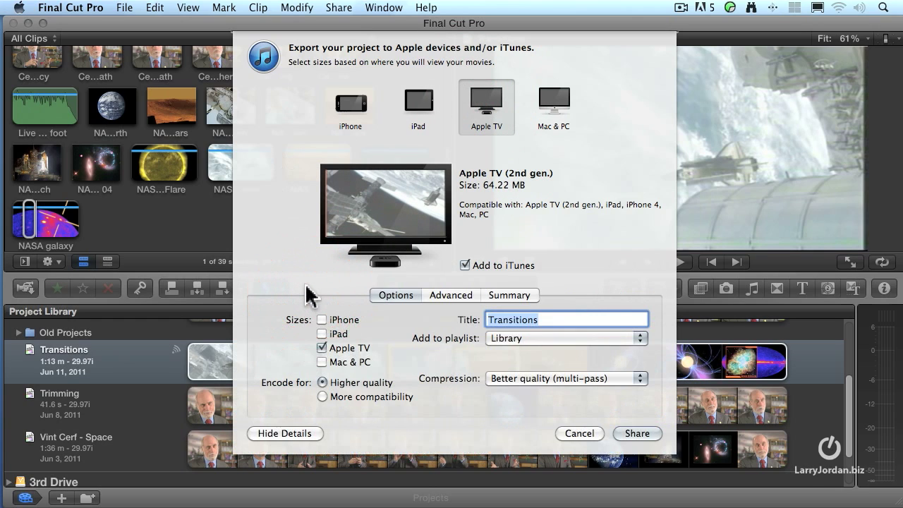
# Add iPhone and iPad sizes, encode for More compatibility, and keep Better quality (multi-pass) compression.
pyautogui.click(344, 321)
pyautogui.click(343, 335)
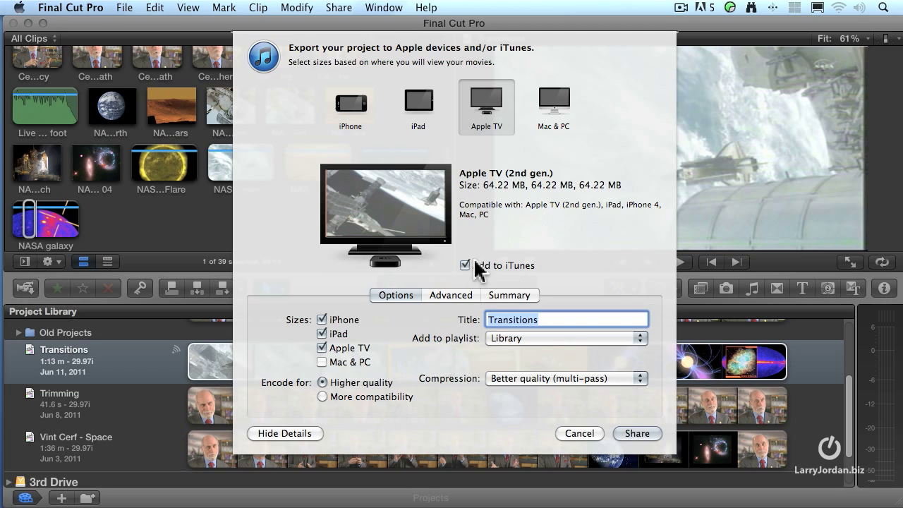
pyautogui.click(322, 397)
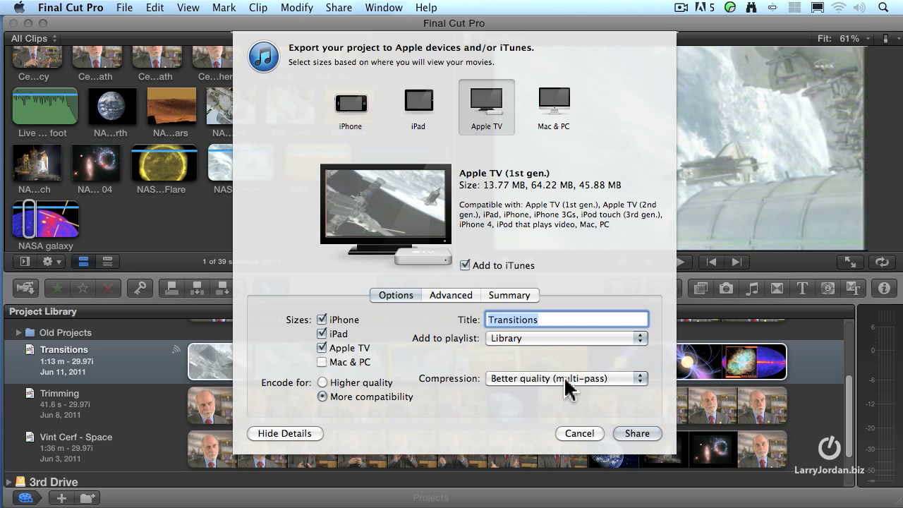
pyautogui.click(621, 381)
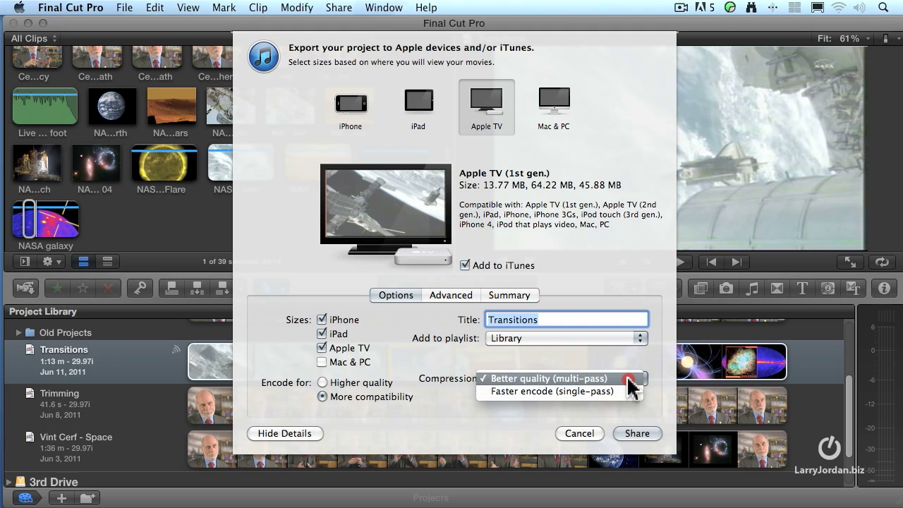
pyautogui.click(627, 379)
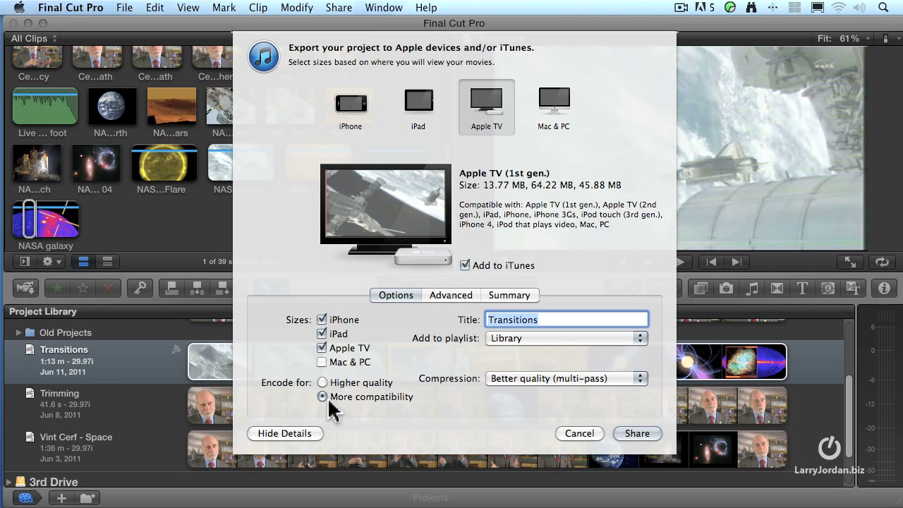
# Start the Apple devices export and inspect the processing Transitions job in Share Monitor.
pyautogui.click(638, 433)
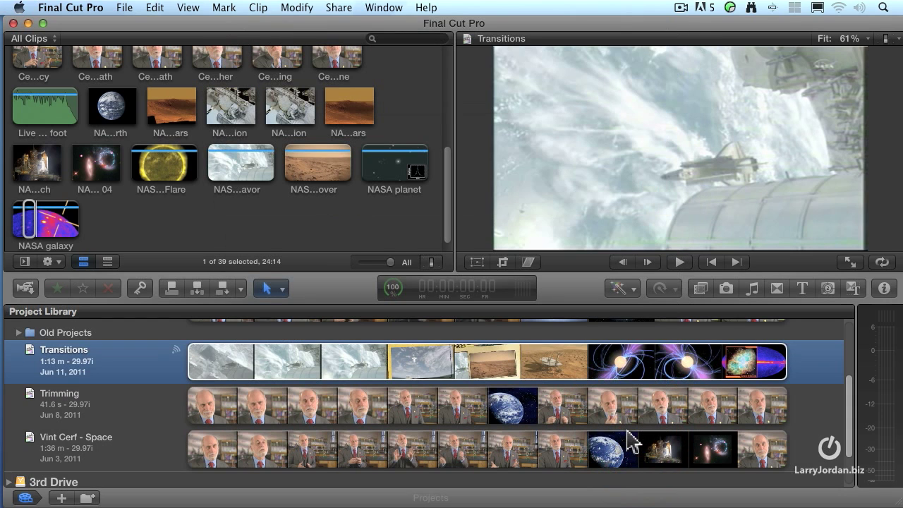
pyautogui.moveTo(14, 445)
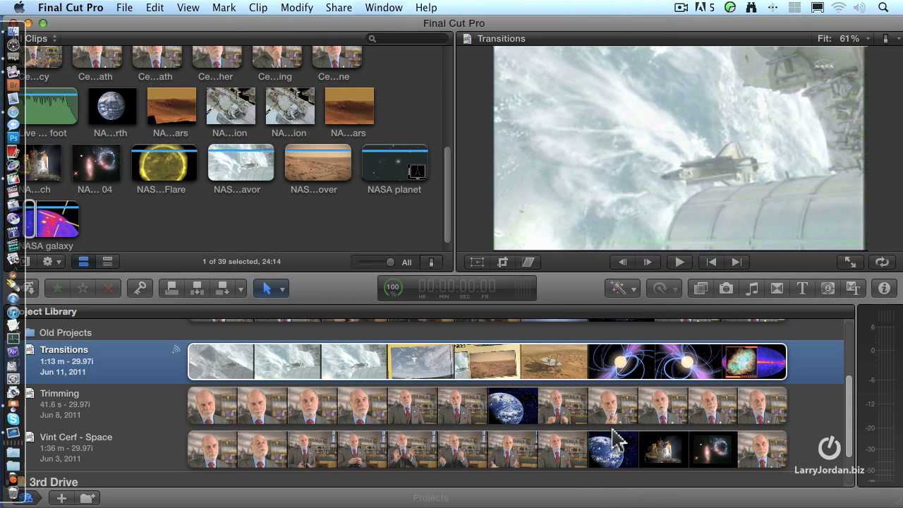
pyautogui.click(13, 434)
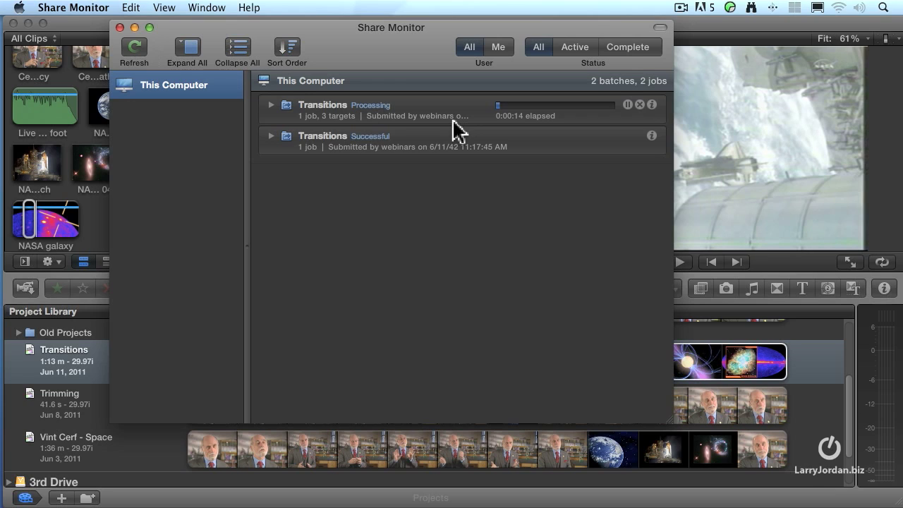
pyautogui.click(271, 106)
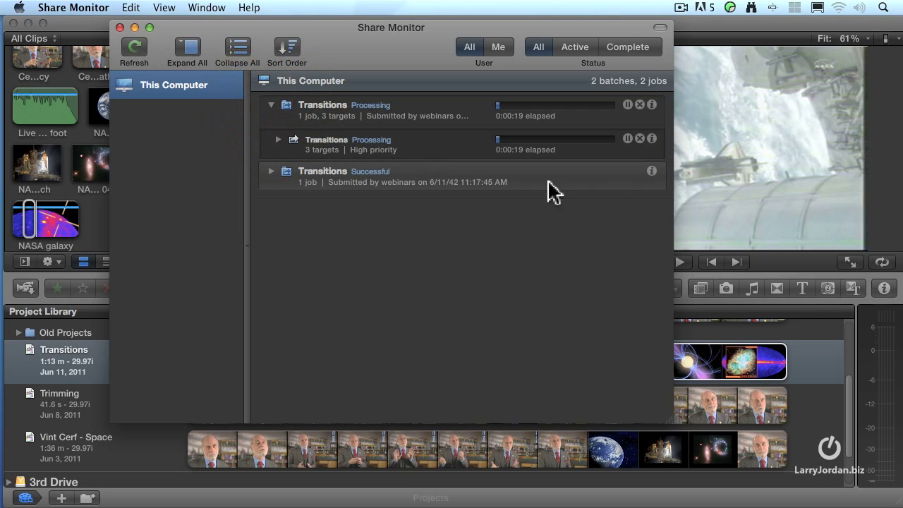
pyautogui.click(653, 140)
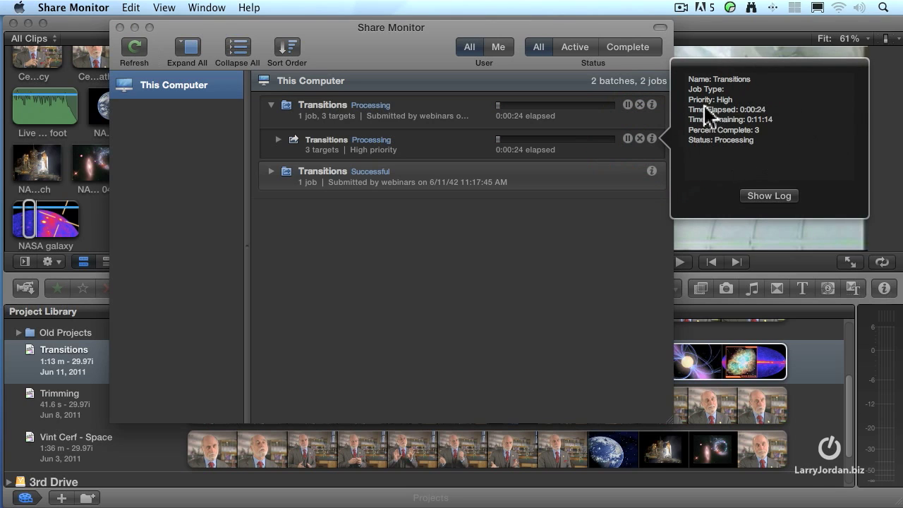
pyautogui.click(596, 211)
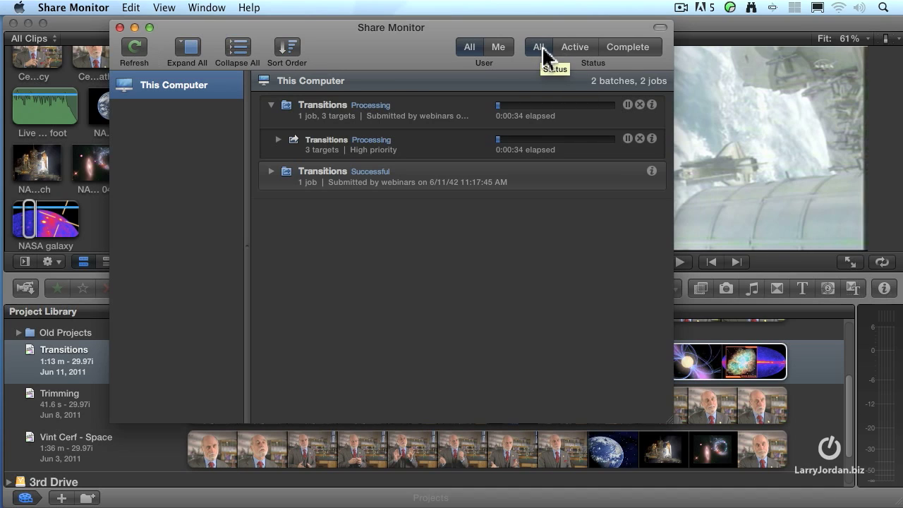
# Filter Share Monitor by Active and Completed jobs, then return to Final Cut Pro with Cmd+Tab.
pyautogui.click(577, 55)
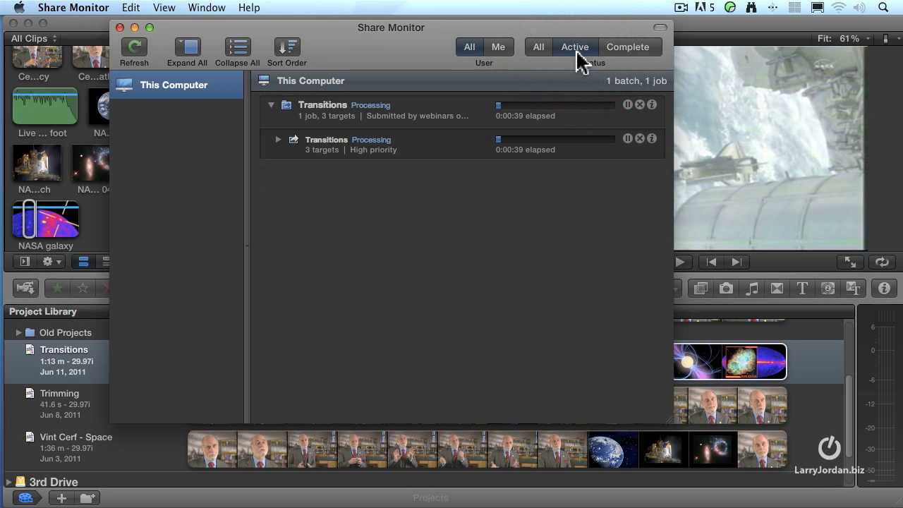
pyautogui.click(619, 52)
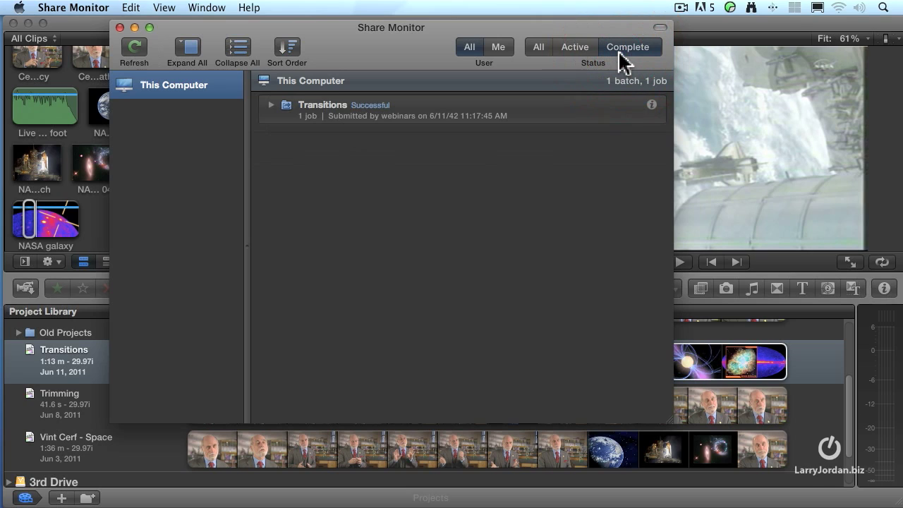
pyautogui.click(578, 51)
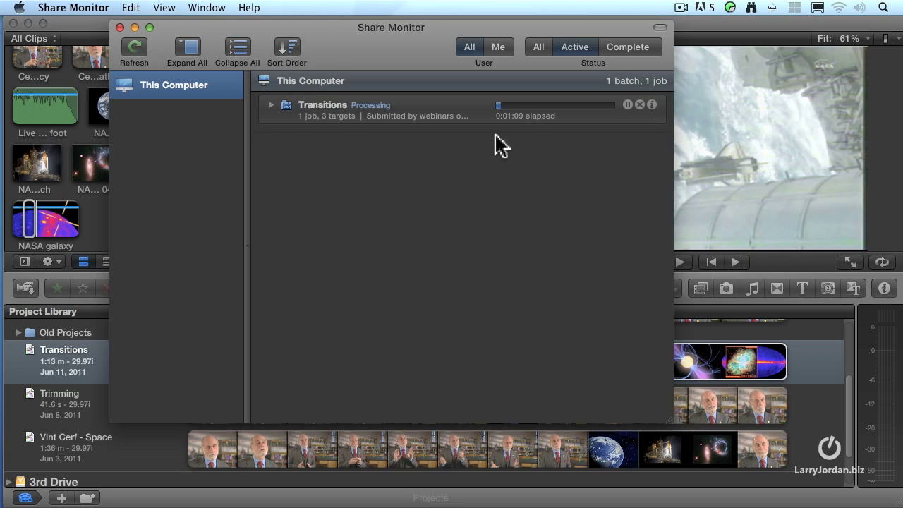
pyautogui.press('super+Tab')
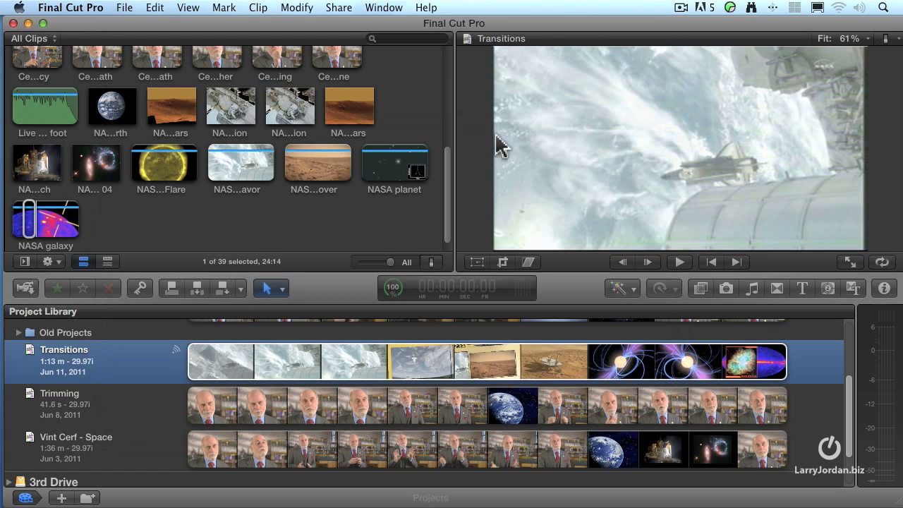
# Play and stop the Transitions project, then open it in the timeline.
pyautogui.press('space')
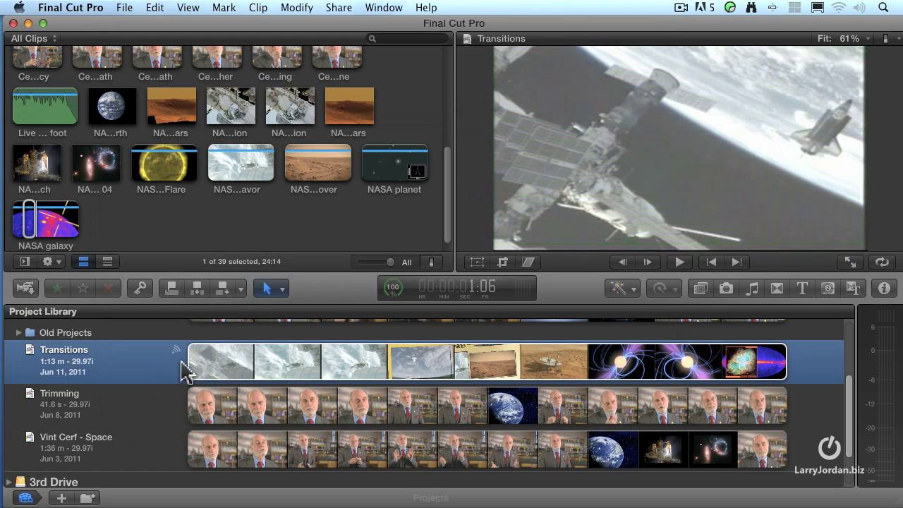
pyautogui.press('space')
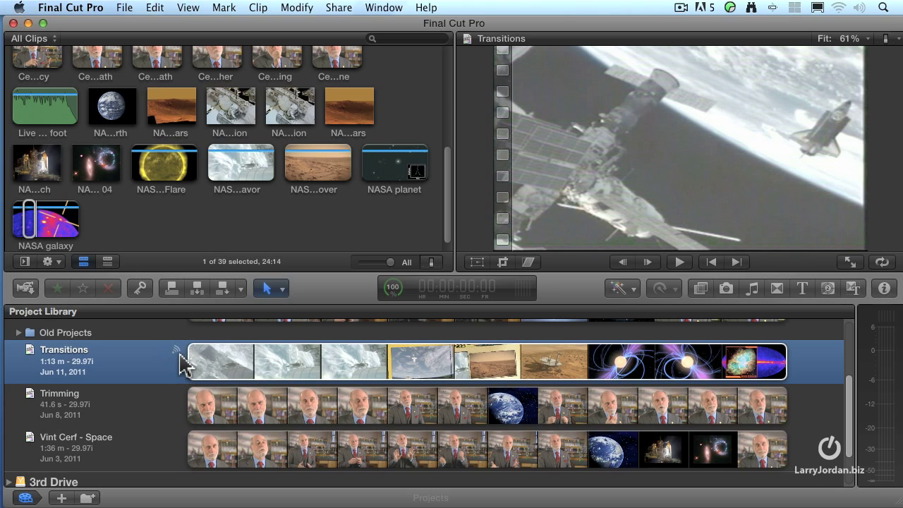
pyautogui.scroll(2, 177, 360)
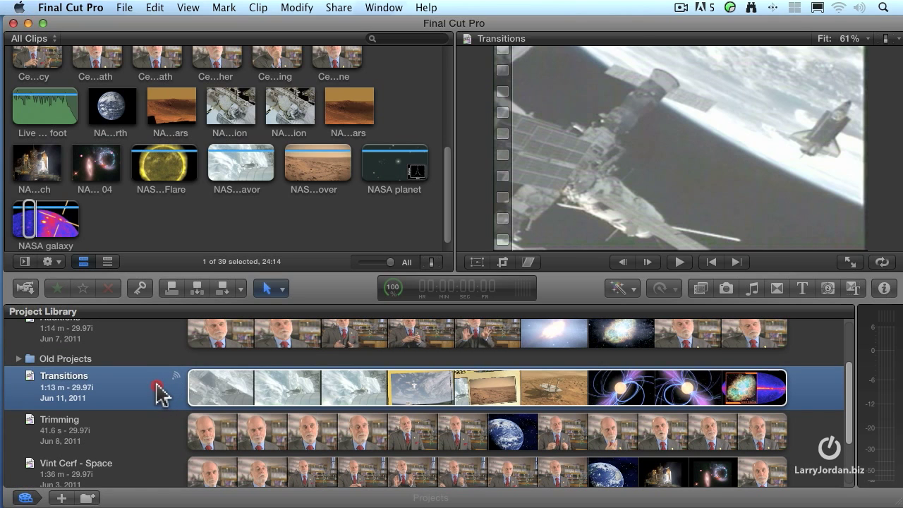
pyautogui.doubleClick(159, 395)
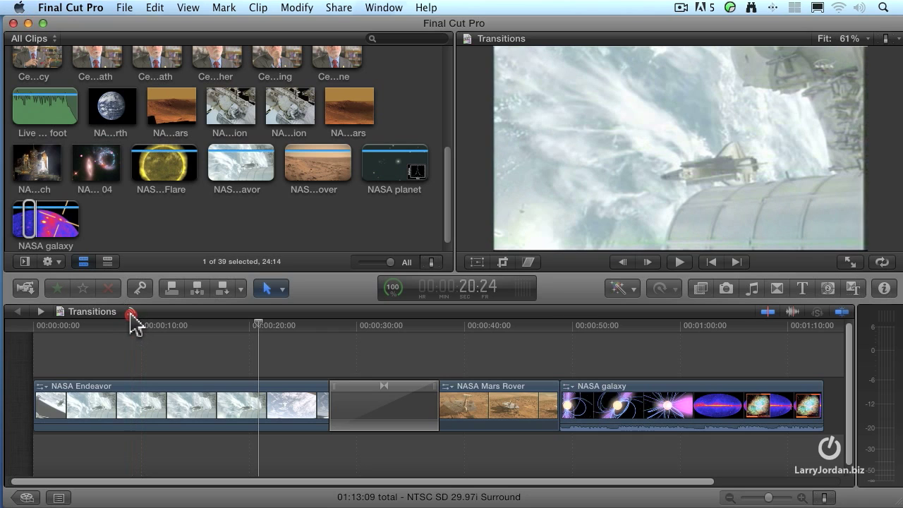
# Return to the project list and show Transitions' sharing history with its email share.
pyautogui.click(131, 313)
pyautogui.click(133, 314)
pyautogui.click(26, 498)
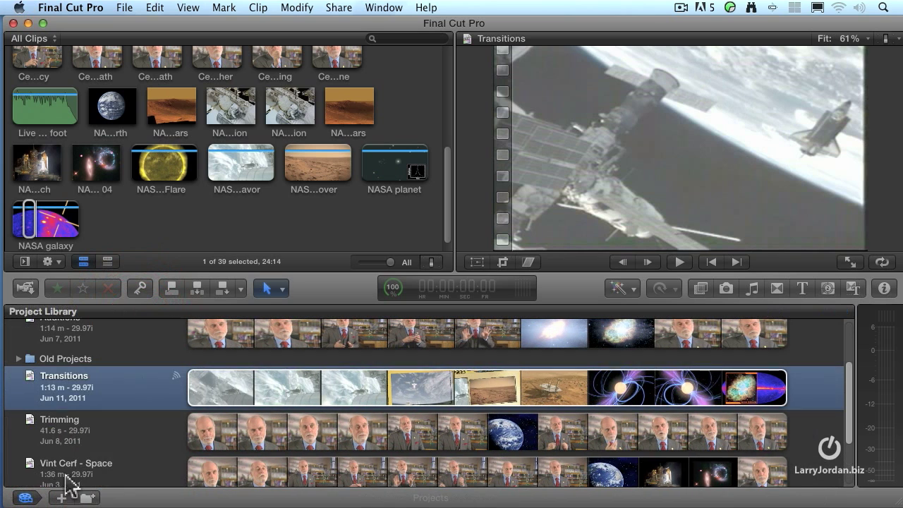
pyautogui.click(175, 376)
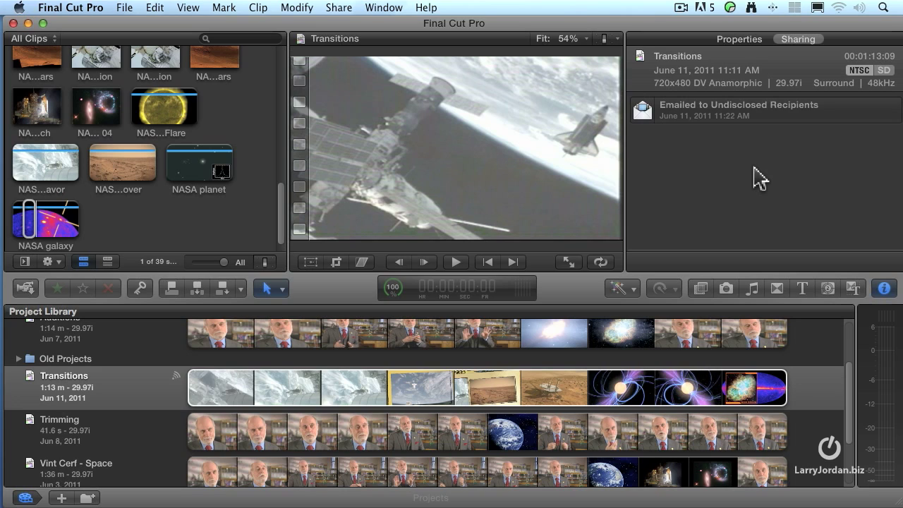
pyautogui.click(184, 381)
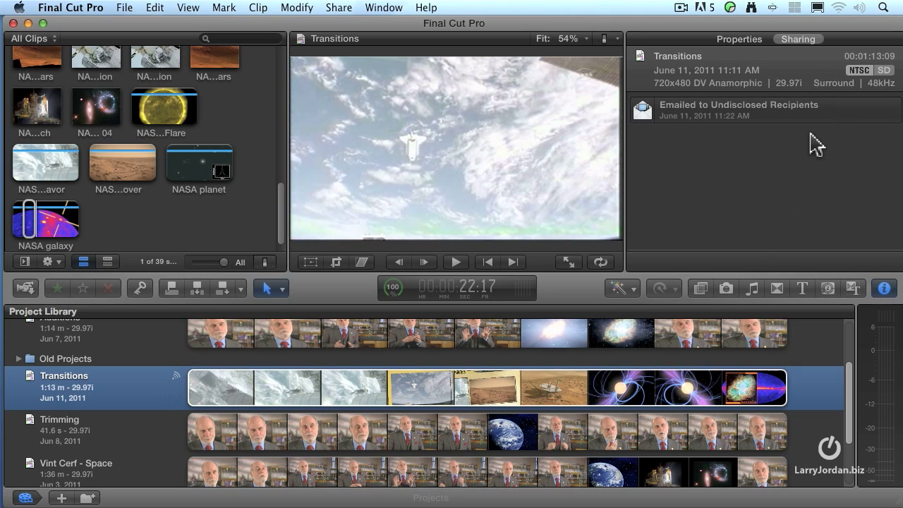
pyautogui.click(884, 288)
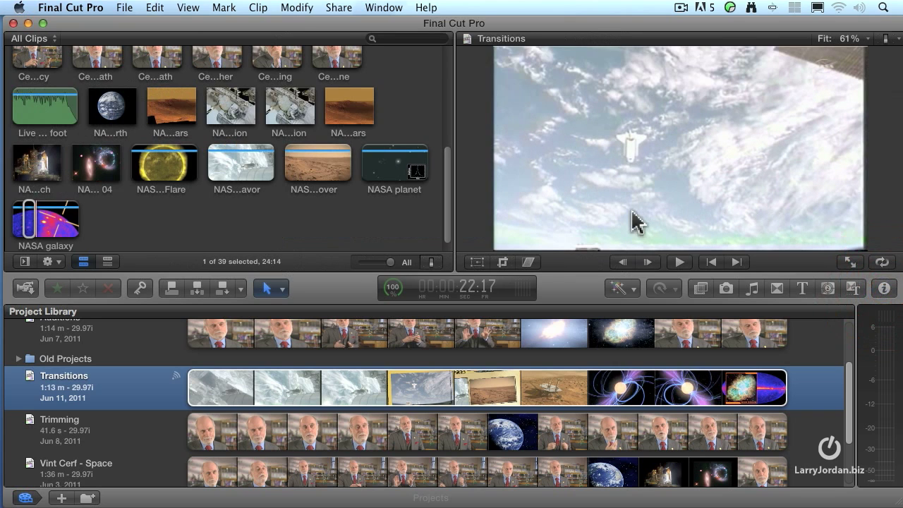
pyautogui.press('super+4')
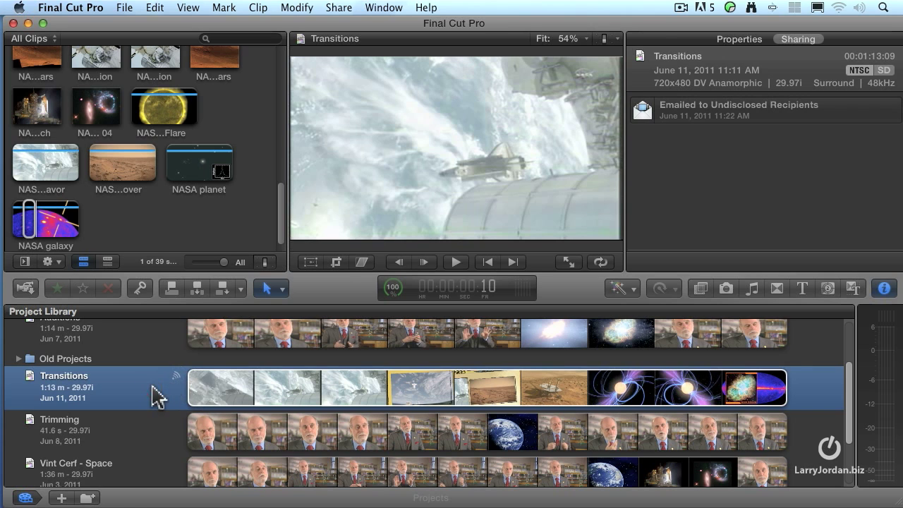
# Delete the NASA Endeavor to NASA Mars Rover transition, then reselect Transitions in the project list.
pyautogui.doubleClick(157, 395)
pyautogui.click(381, 399)
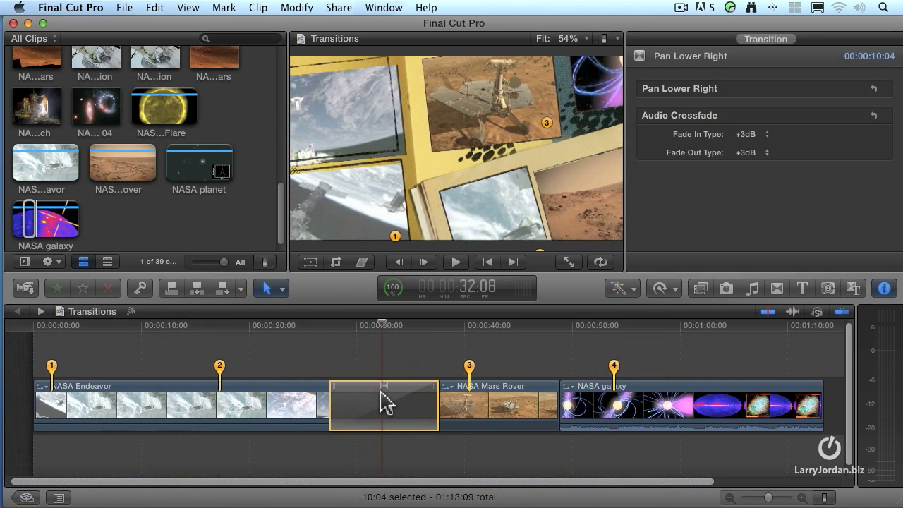
pyautogui.press('Delete')
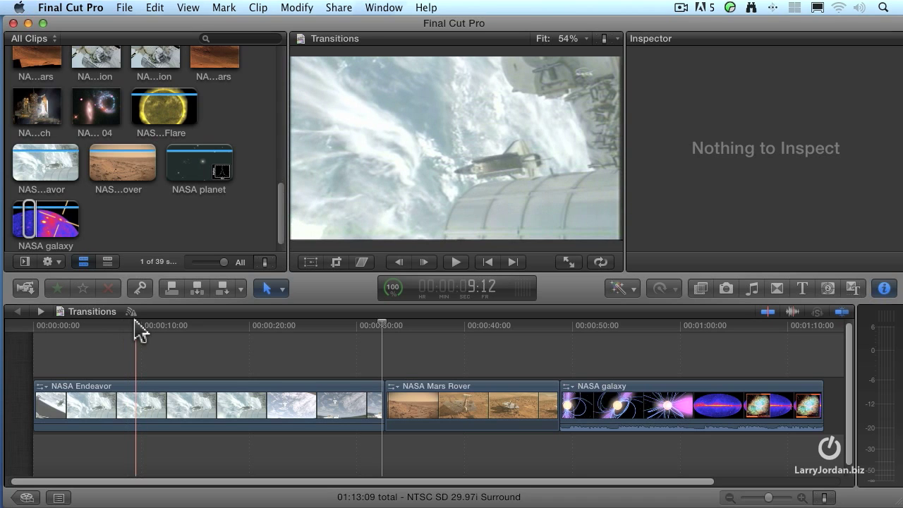
pyautogui.hscroll(1, 141, 331)
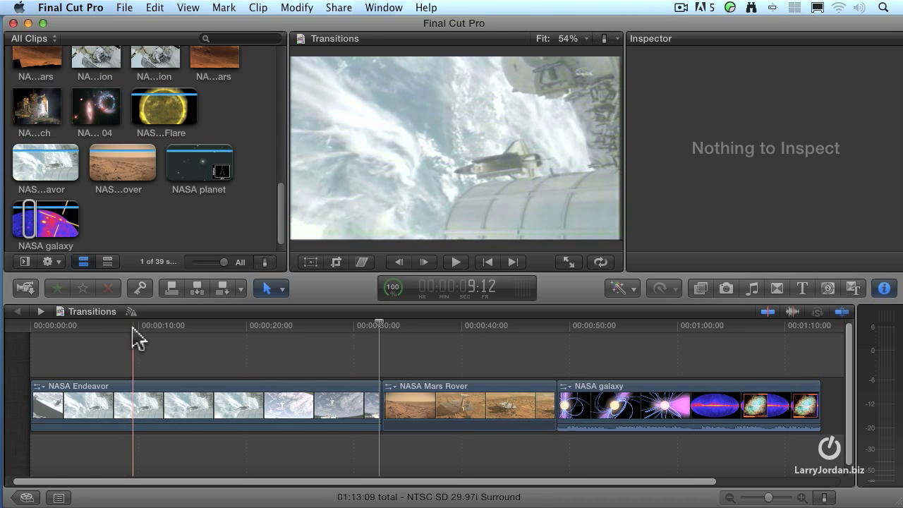
pyautogui.click(28, 497)
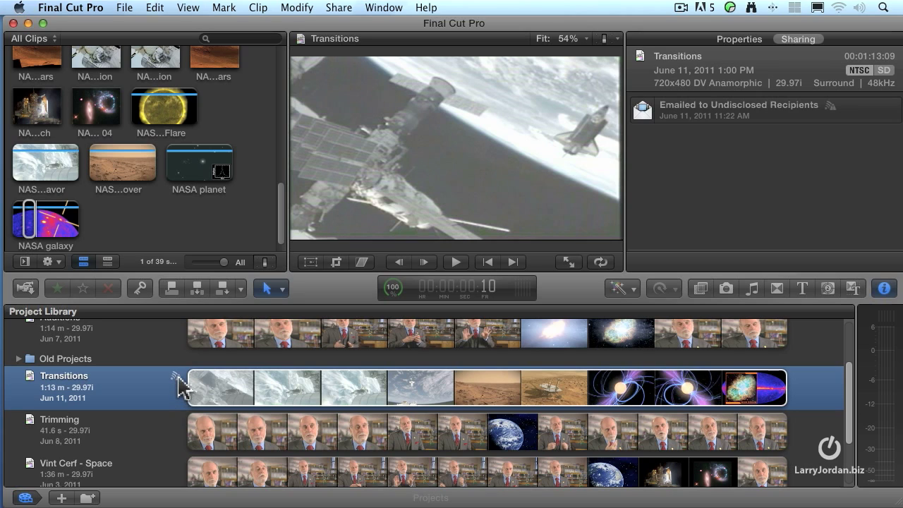
pyautogui.click(179, 378)
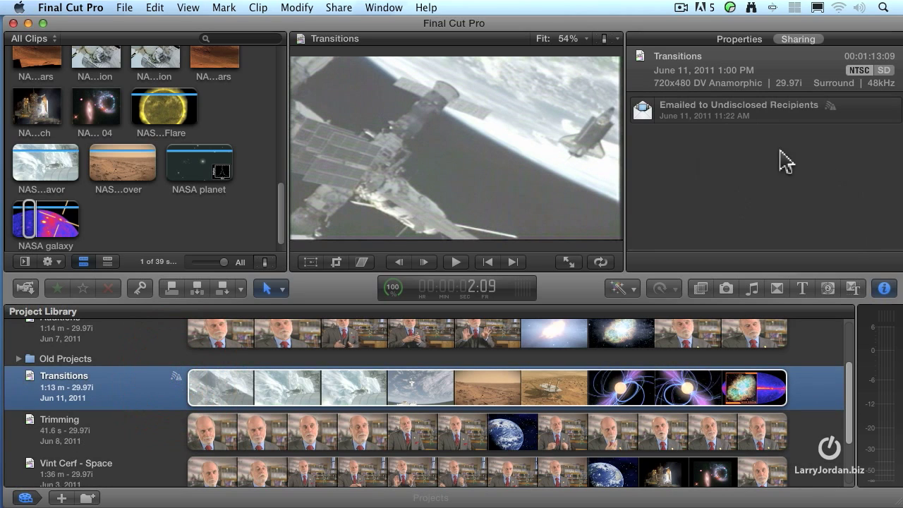